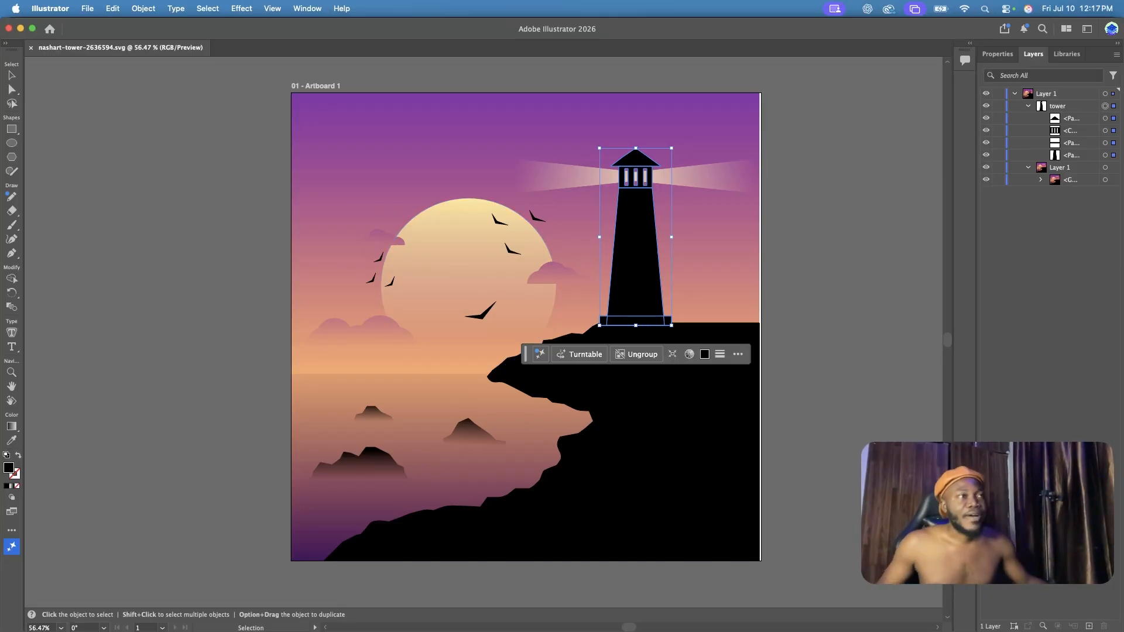
# - Preview the lighthouse animation in After Effects, stop the playback, and switch to Adobe Firefly in Chrome
pyautogui.click(469, 286)
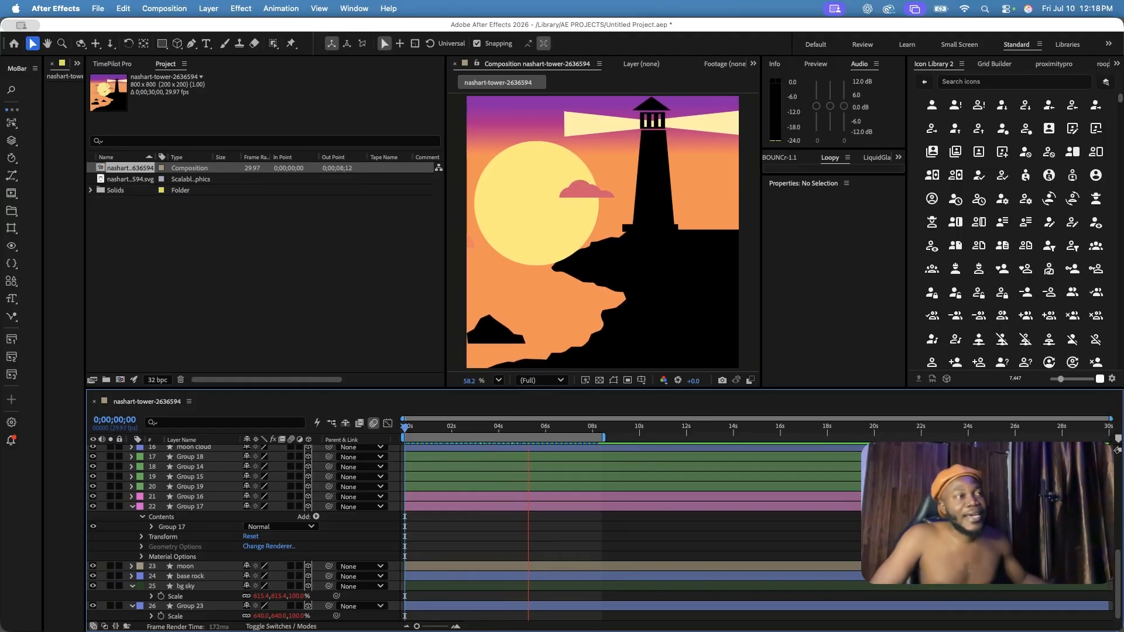
pyautogui.press('space')
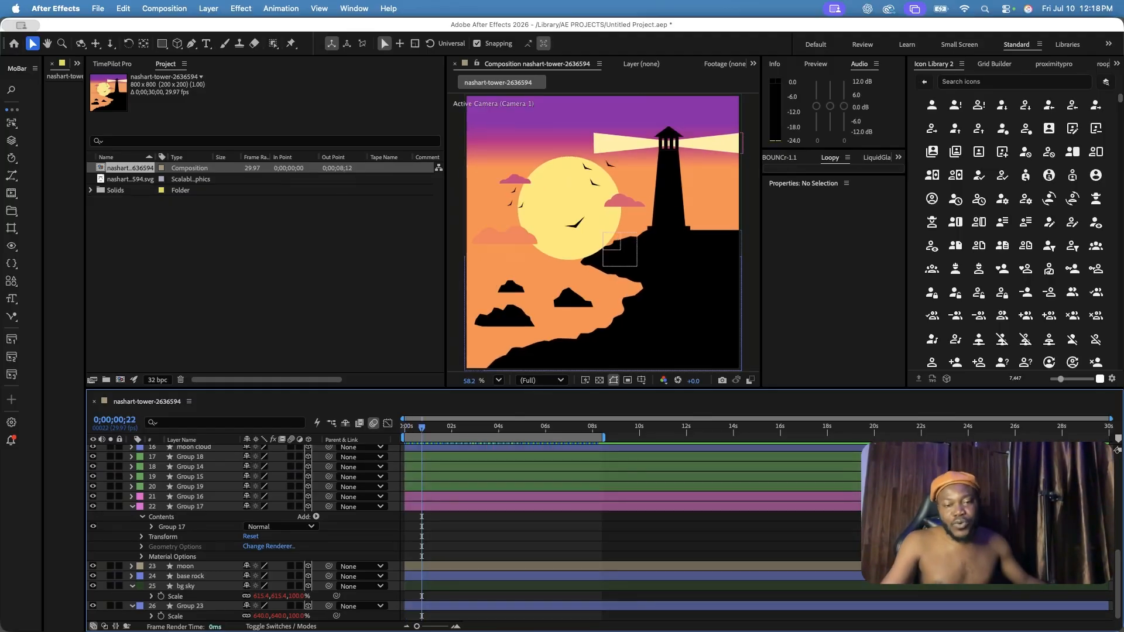
pyautogui.press('super+Tab')
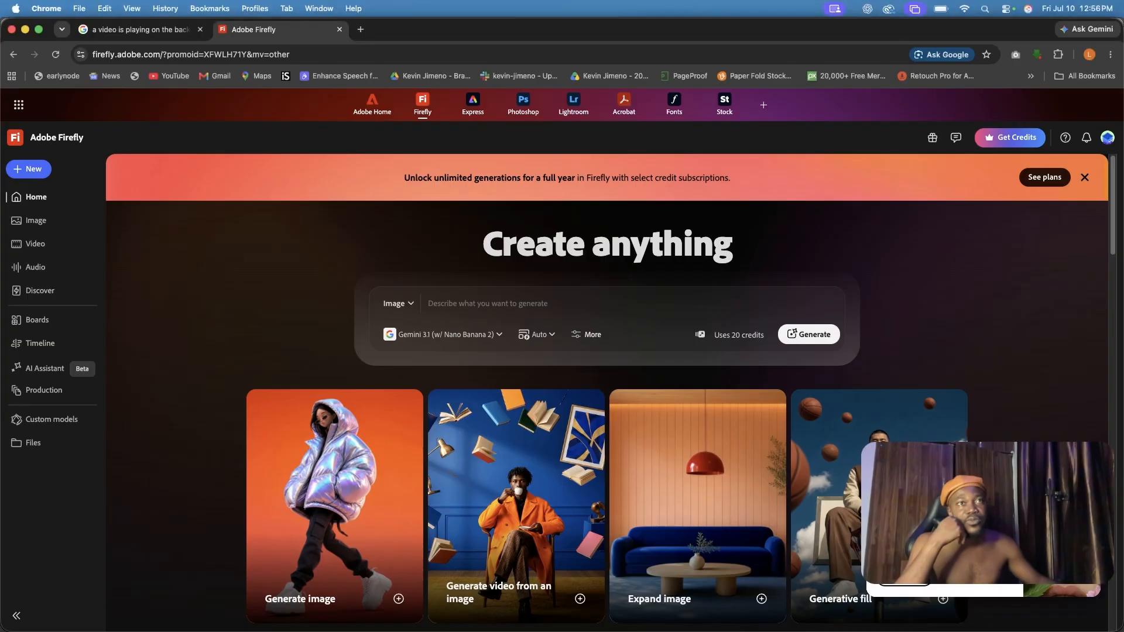
# - Open Firefly's Generate soundtrack tool and upload the lighthouse animation video to it
pyautogui.moveTo(35, 267)
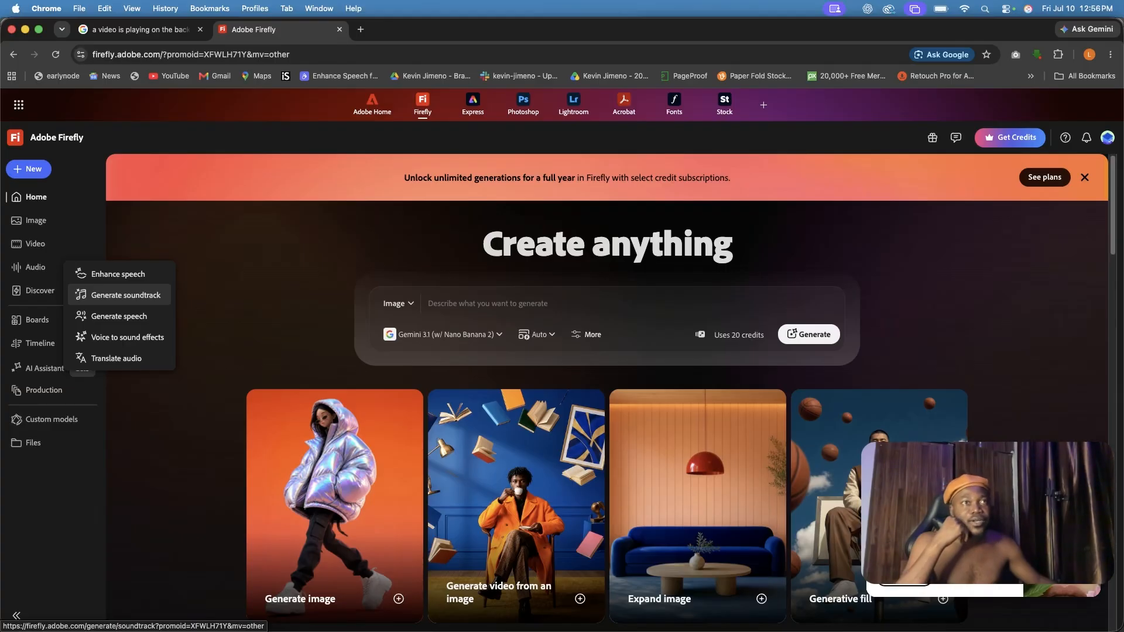
pyautogui.click(117, 295)
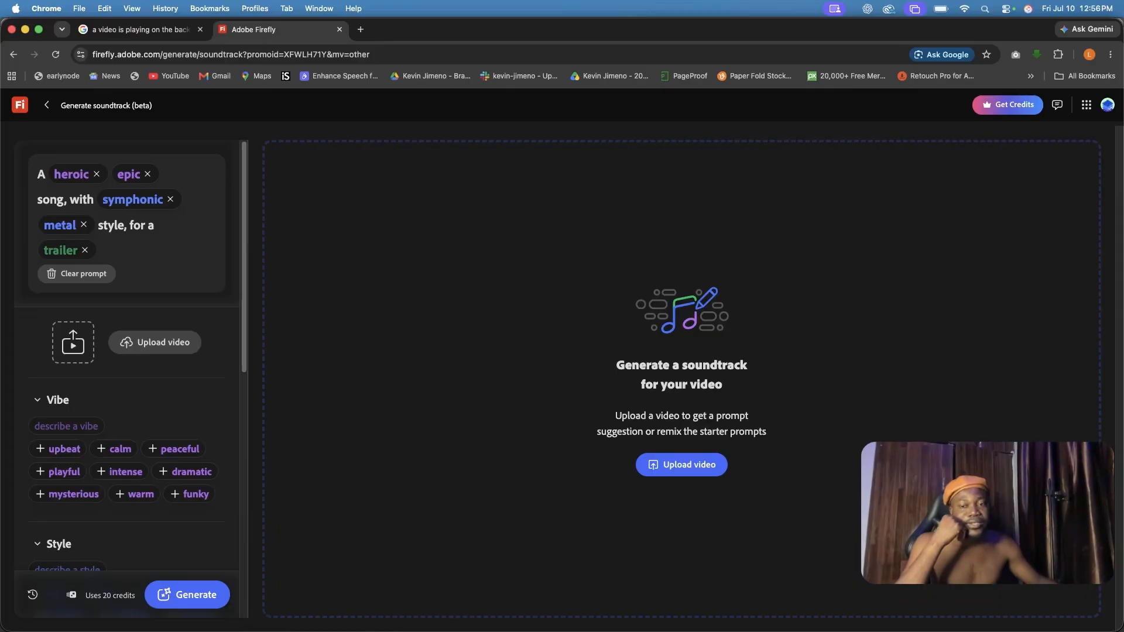
pyautogui.press('super+Tab')
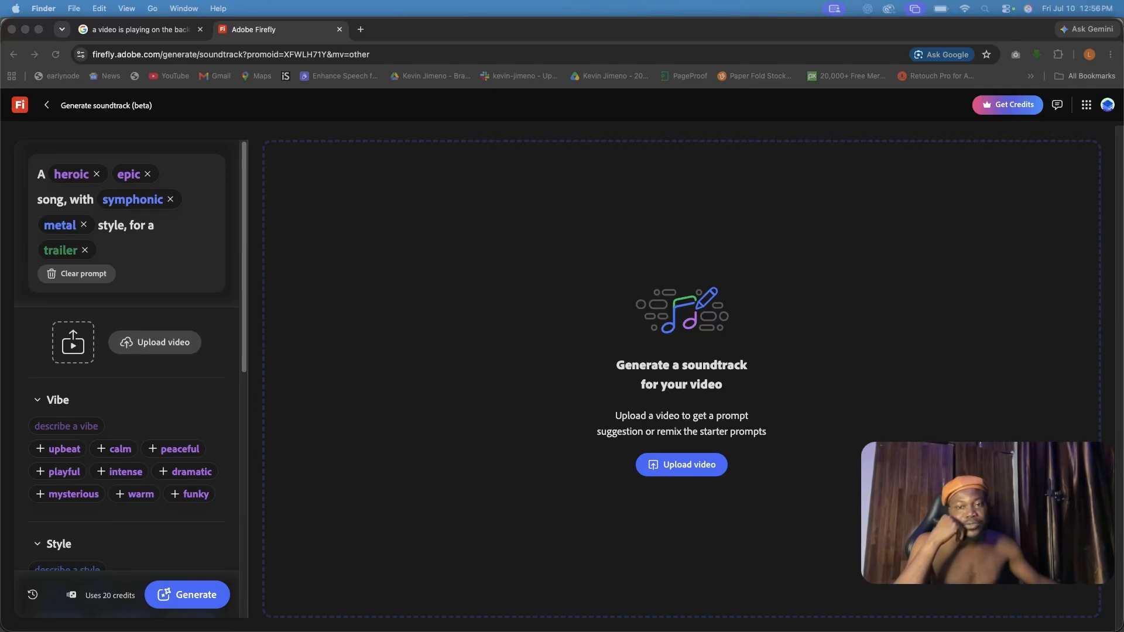
pyautogui.moveTo(30, 393); pyautogui.dragTo(584, 425)
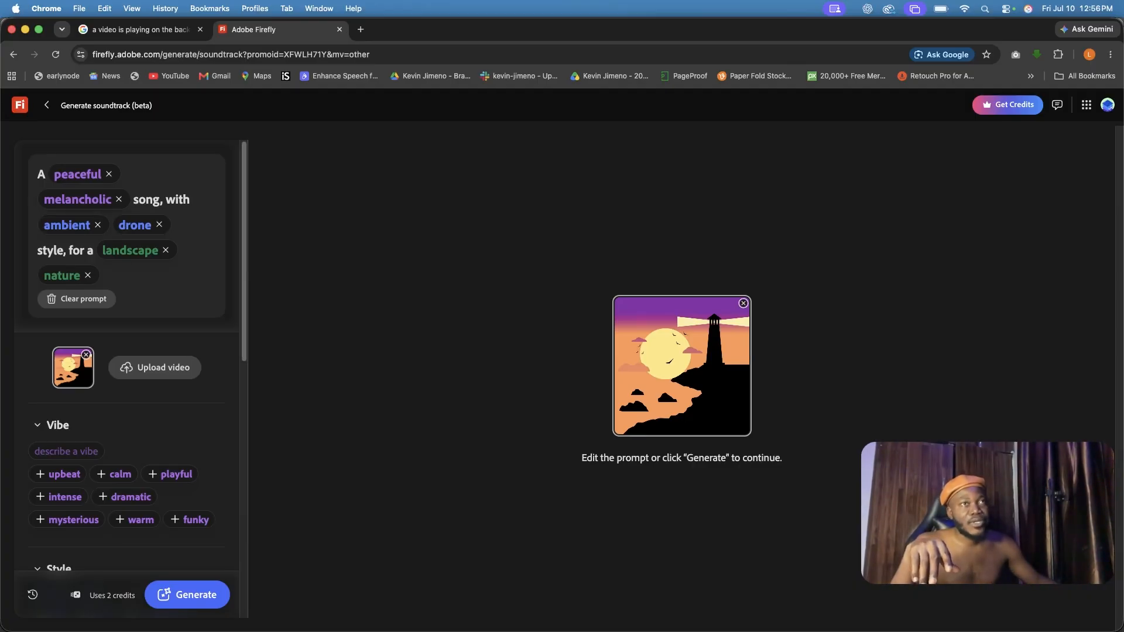
# - Review the suggested peaceful, melancholic ambient drone prompt with its energy, tempo and duration settings, and generate the soundtracks from it
pyautogui.scroll(-10, 126, 410)
pyautogui.scroll(10, 126, 409)
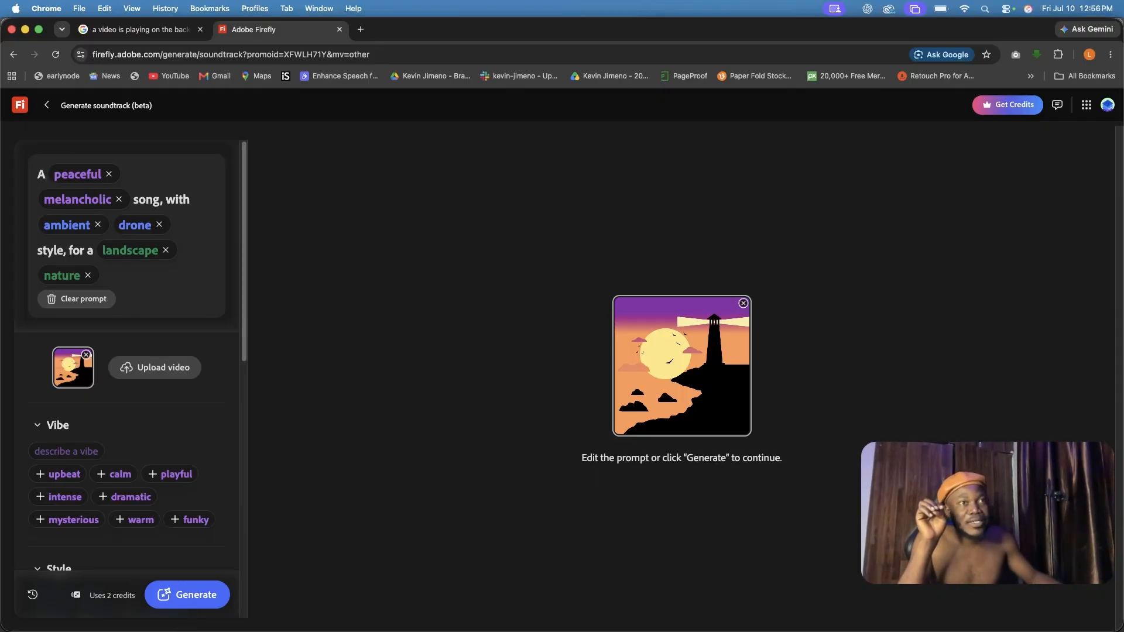
pyautogui.scroll(-1, 127, 451)
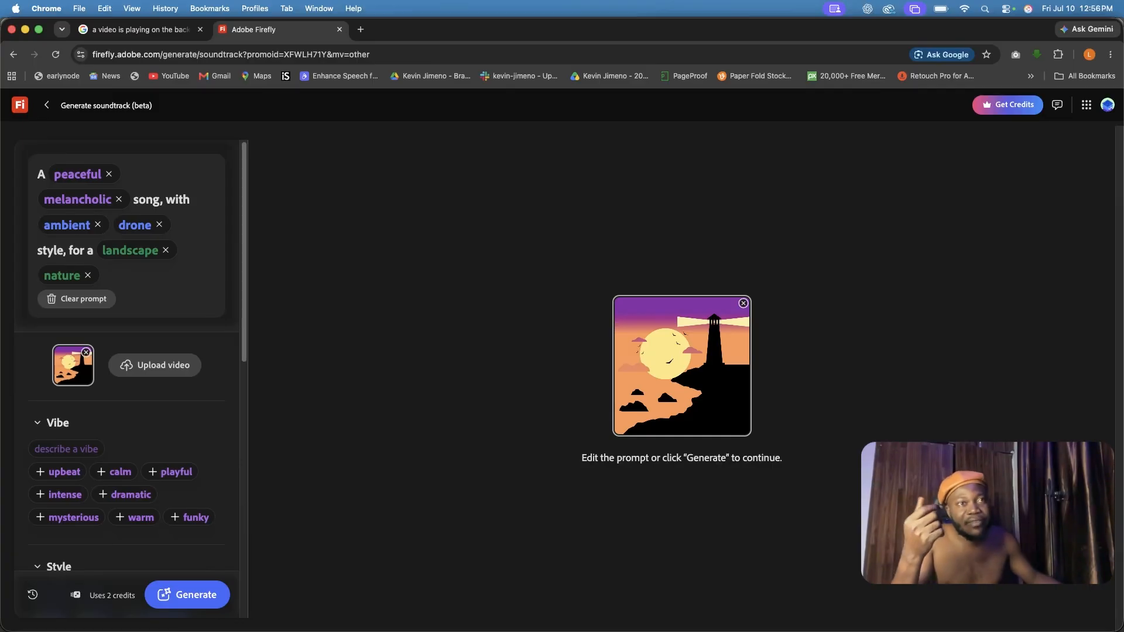
pyautogui.scroll(-5, 126, 457)
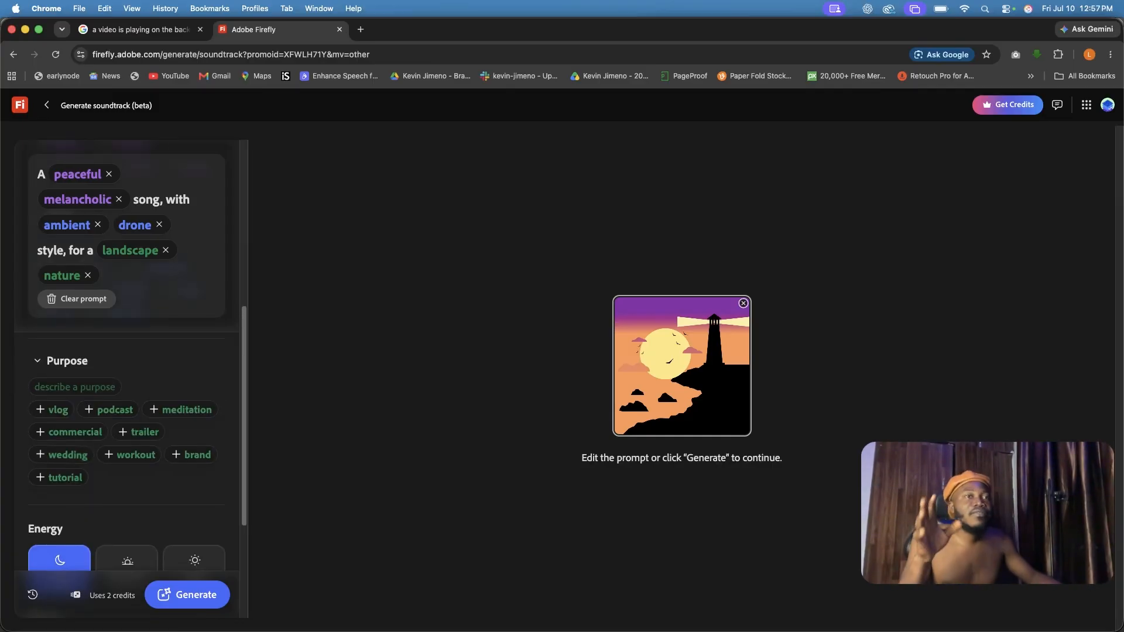
pyautogui.scroll(-2, 127, 451)
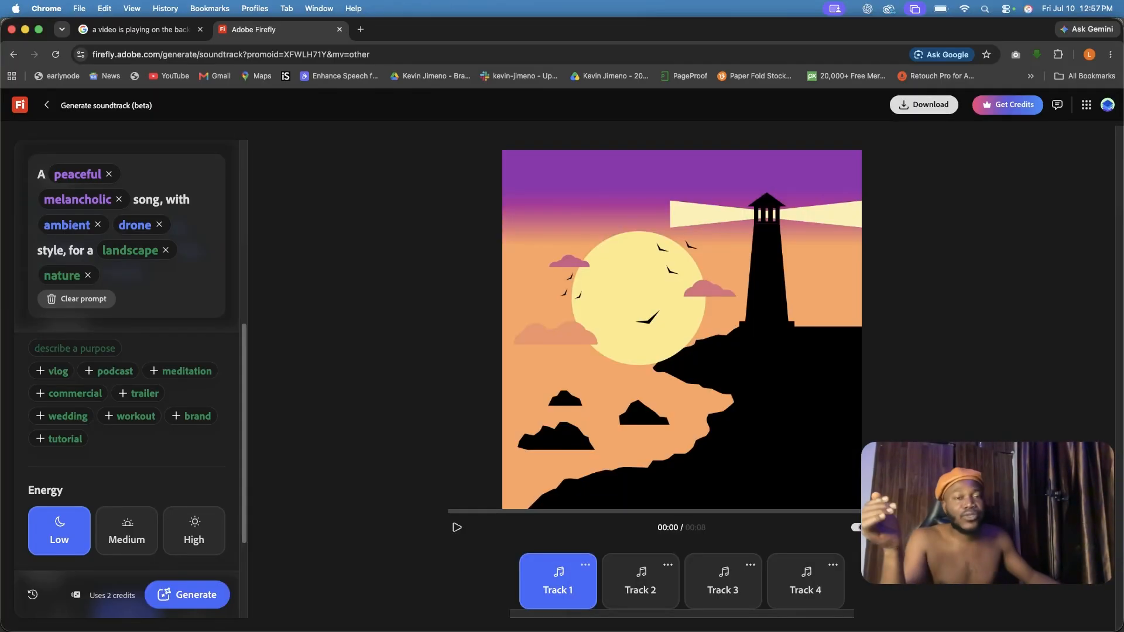
pyautogui.scroll(-5, 127, 439)
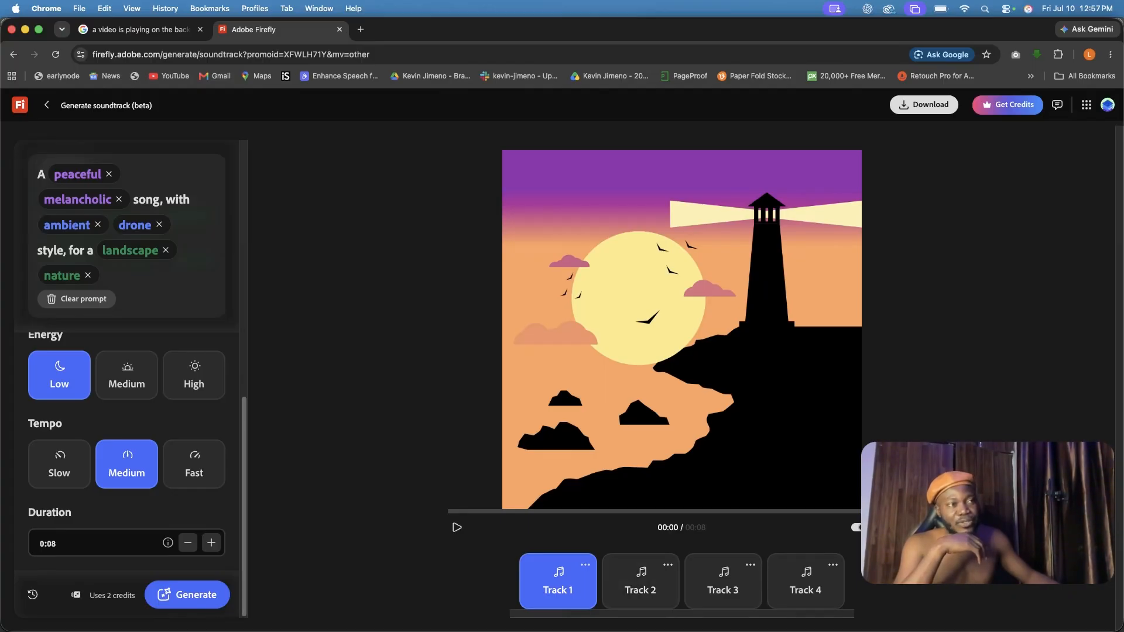
# - Play the video with Track 1 and Track 2 to compare the generated soundtracks
pyautogui.click(457, 528)
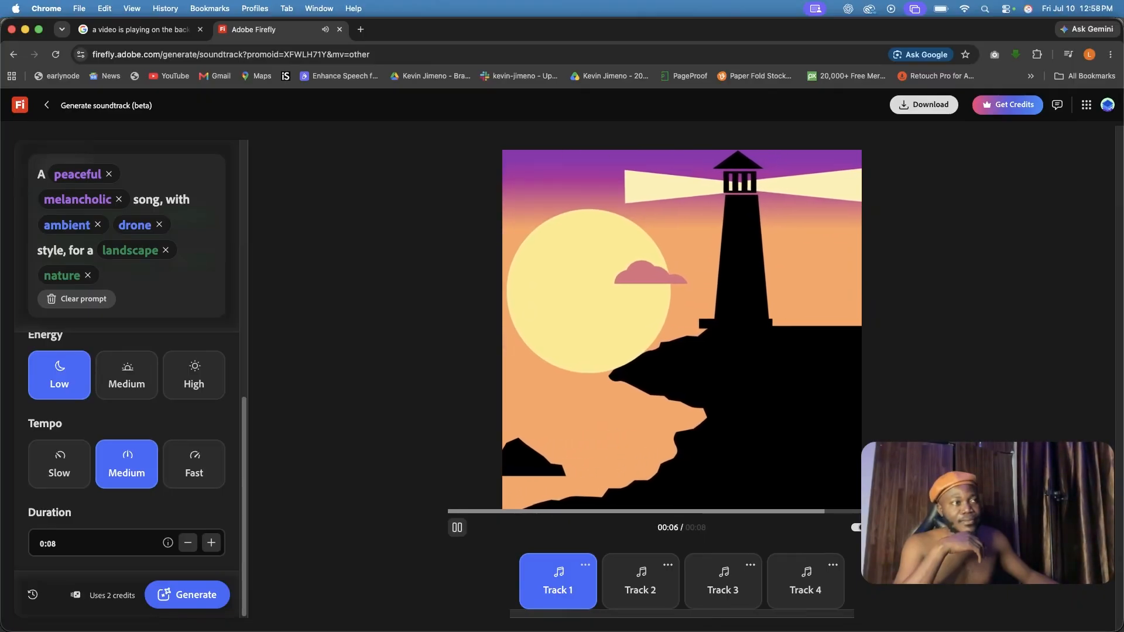
pyautogui.click(640, 580)
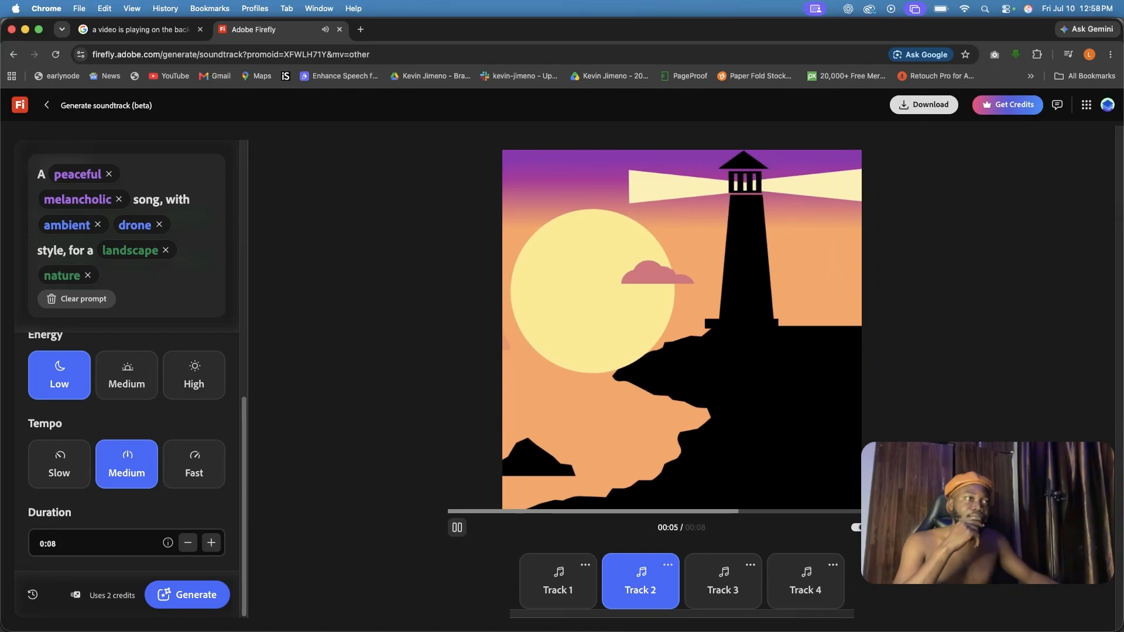
pyautogui.click(723, 580)
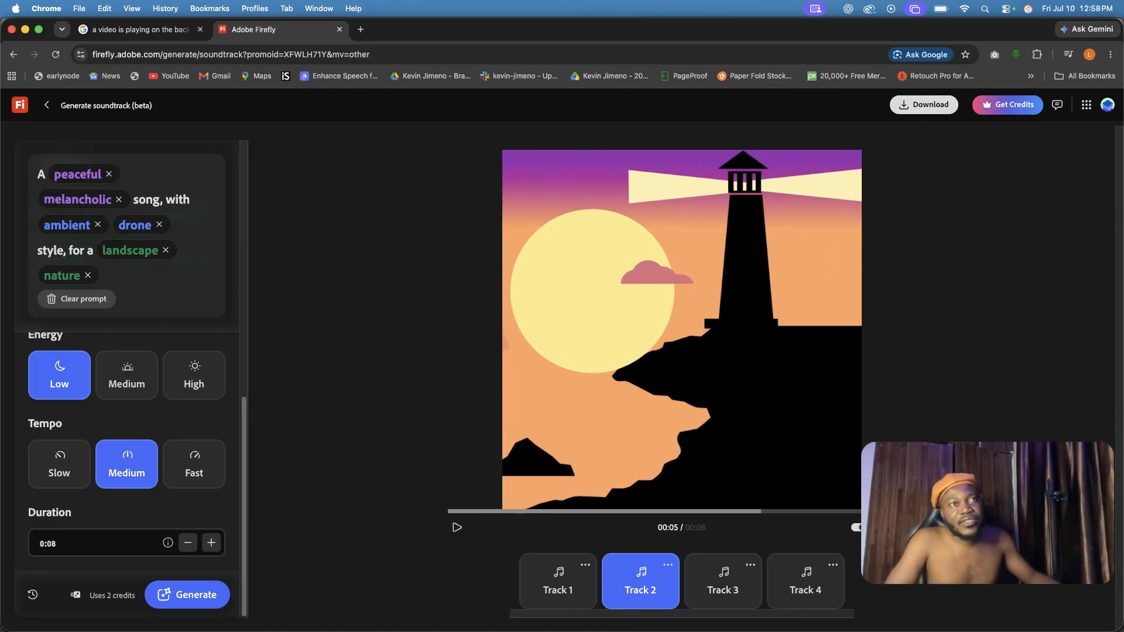
pyautogui.scroll(3, 126, 439)
pyautogui.scroll(-3, 125, 440)
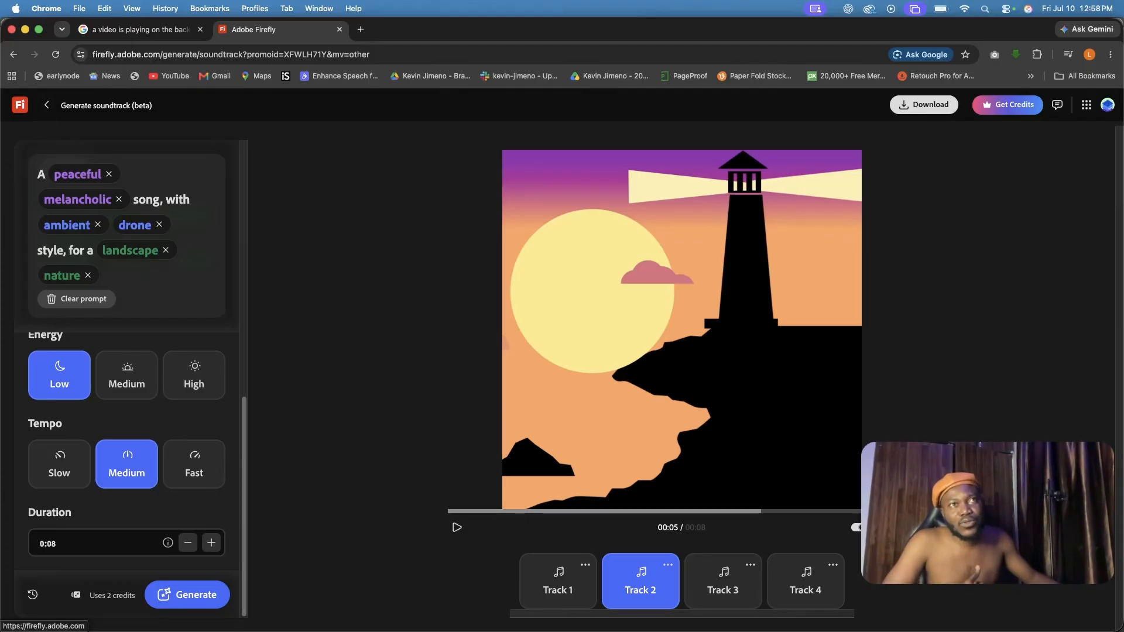
# - Open Firefly's Generate sound effects tool and upload nashart-tower-2636594.mp4 from Downloads
pyautogui.click(20, 105)
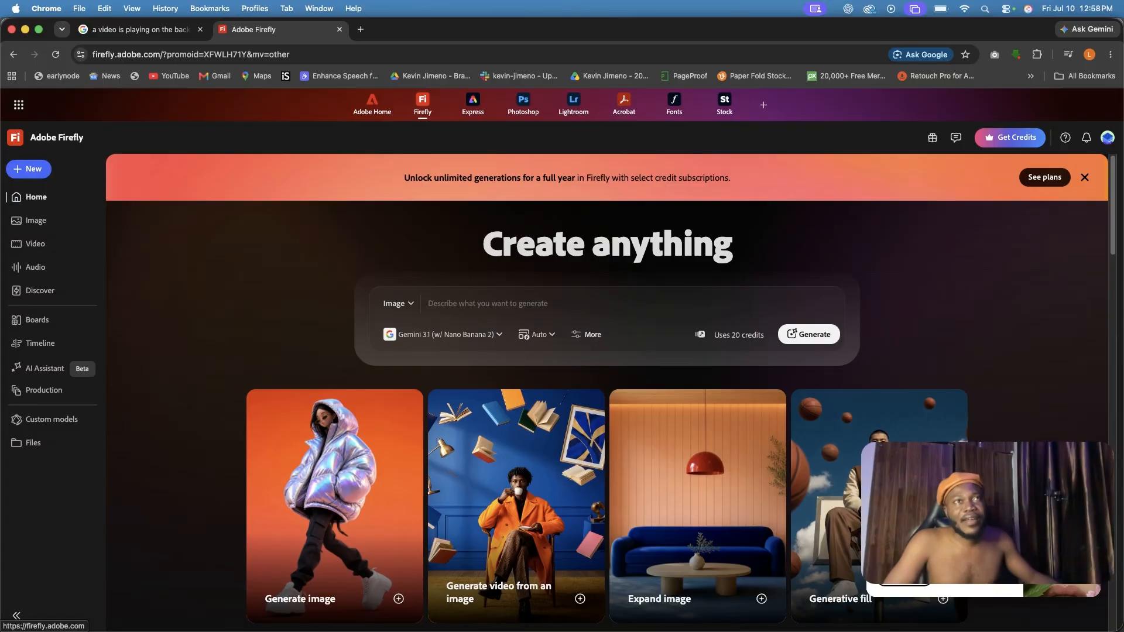
pyautogui.click(28, 169)
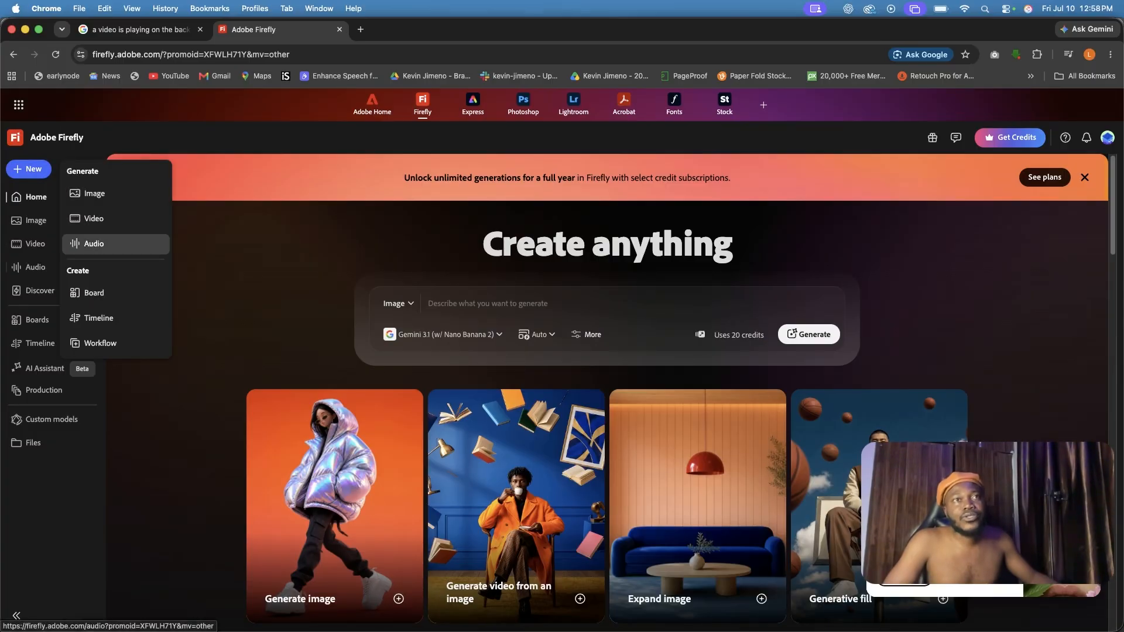
pyautogui.click(91, 244)
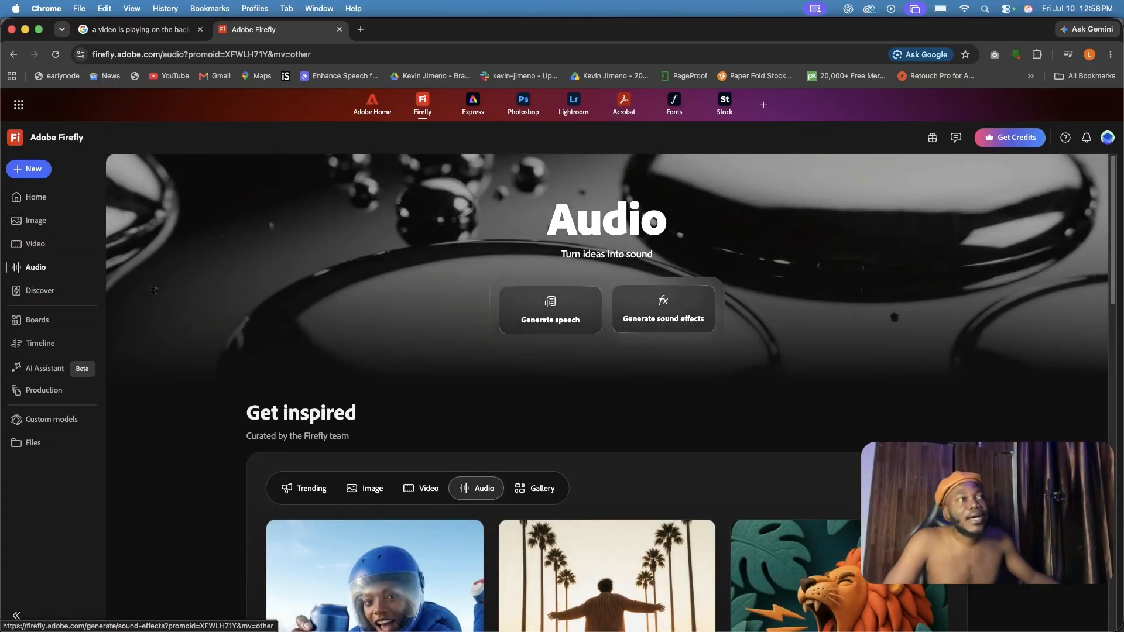
pyautogui.click(664, 310)
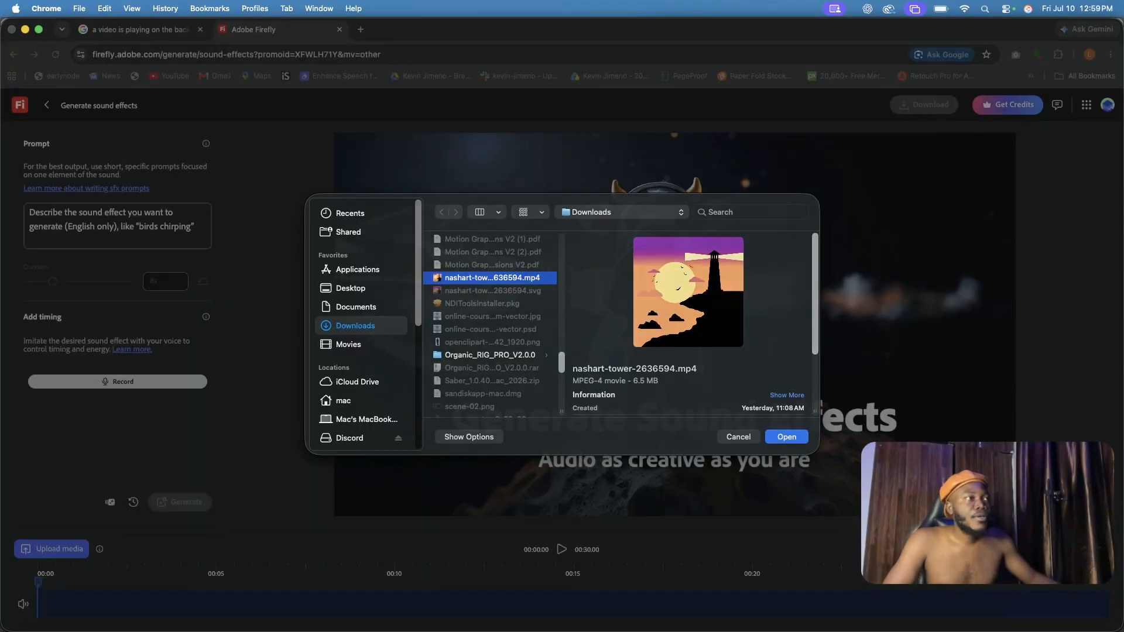
pyautogui.press('Return')
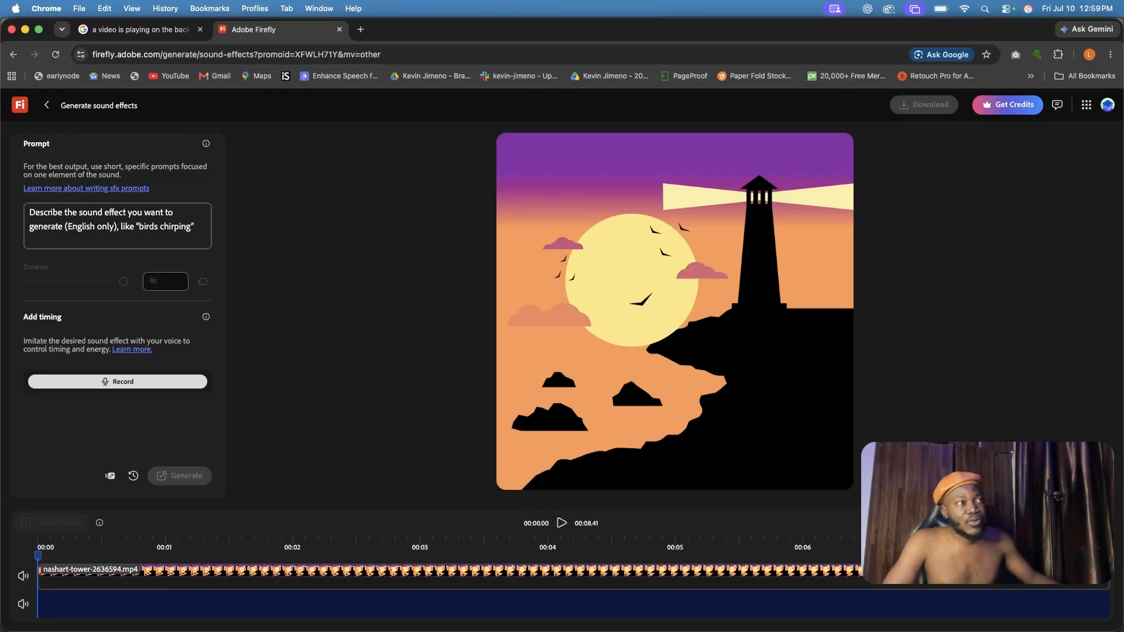
# - Generate sound effects from the prompt "mountain region ambient noise"
pyautogui.click(31, 212)
pyautogui.write('mo')
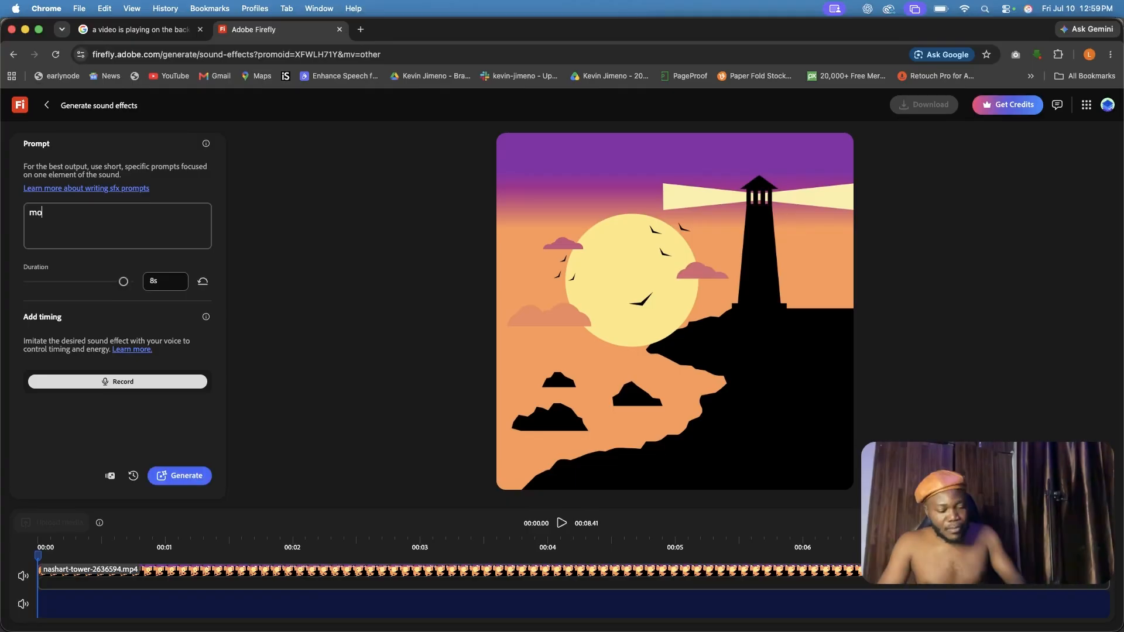
pyautogui.write('untain region ambient ')
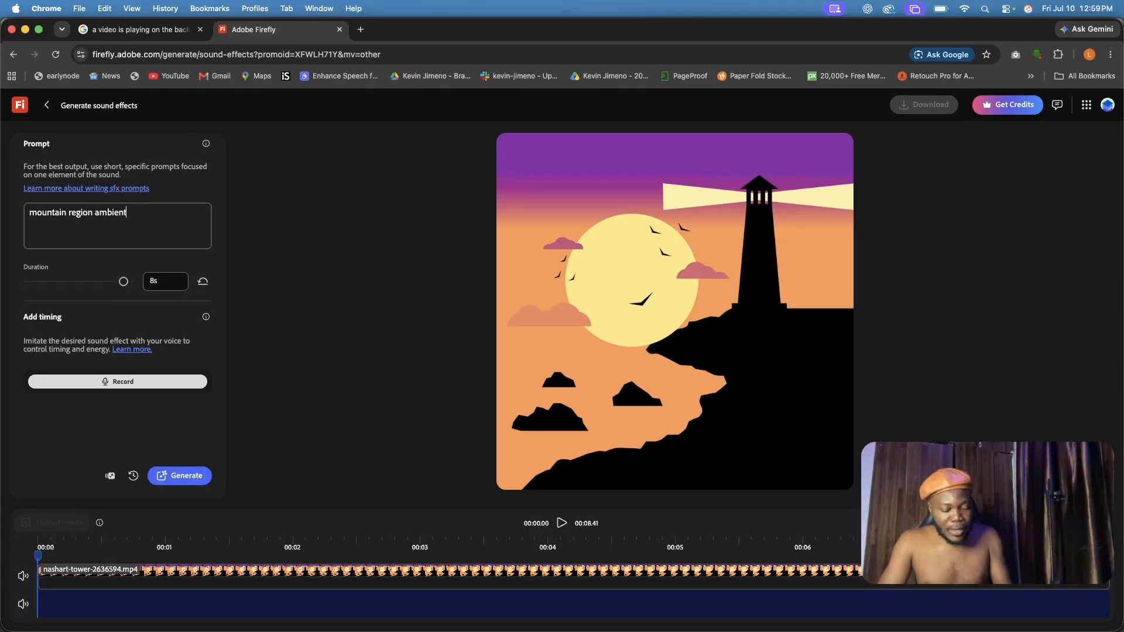
pyautogui.write('noise')
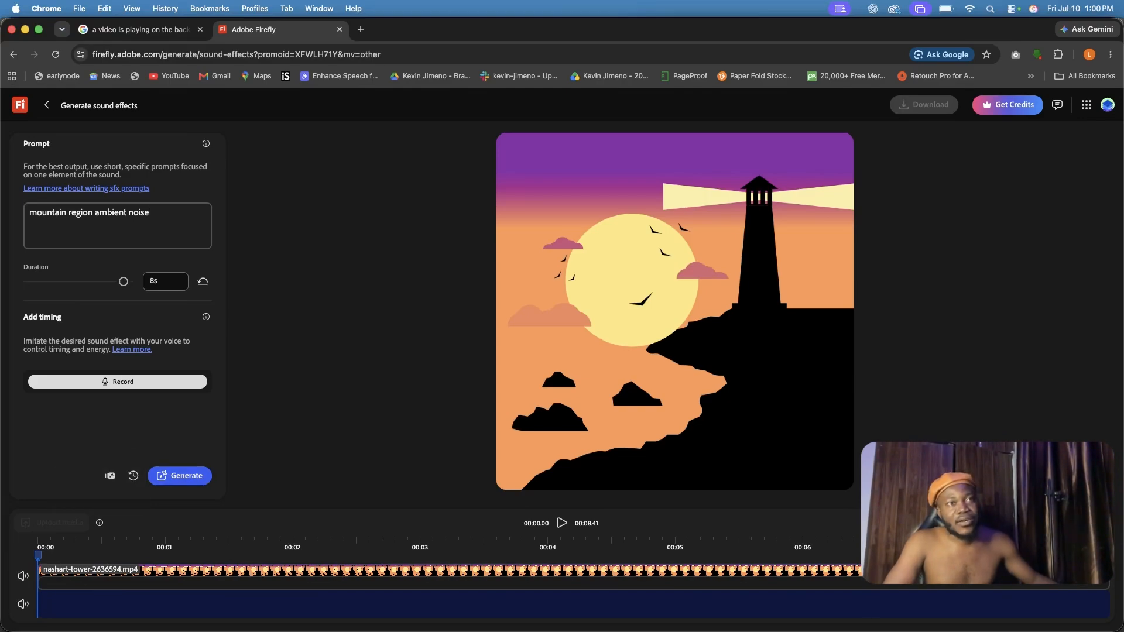
pyautogui.press('Return')
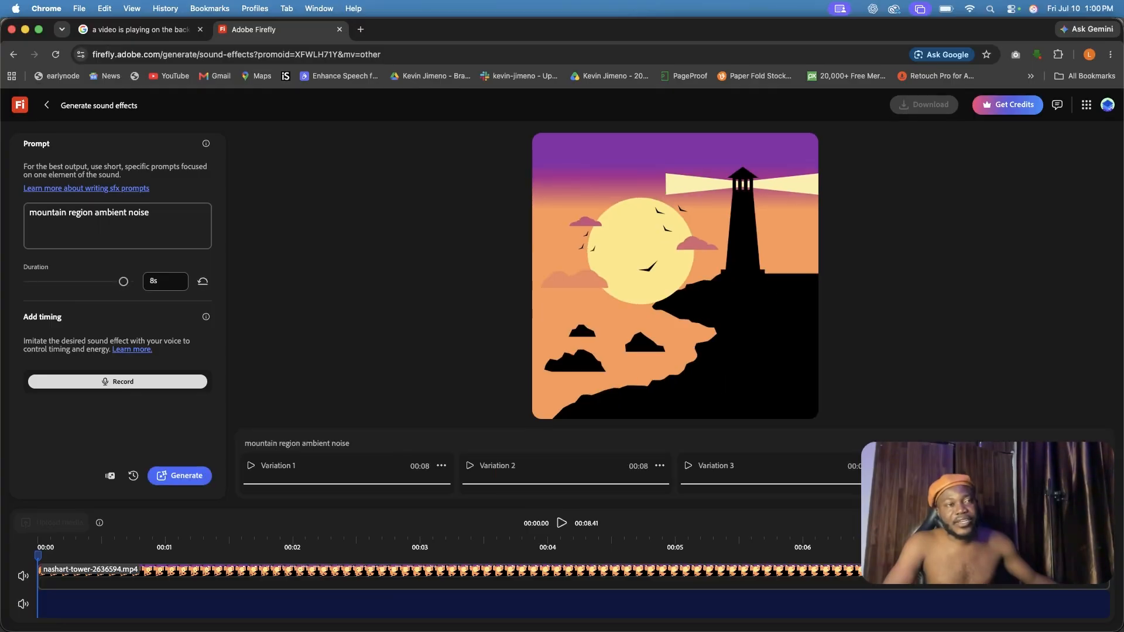
# - Audition the mountain ambience variations, place variation 4 on the timeline, and move the playhead to about 6.31 s
pyautogui.click(251, 465)
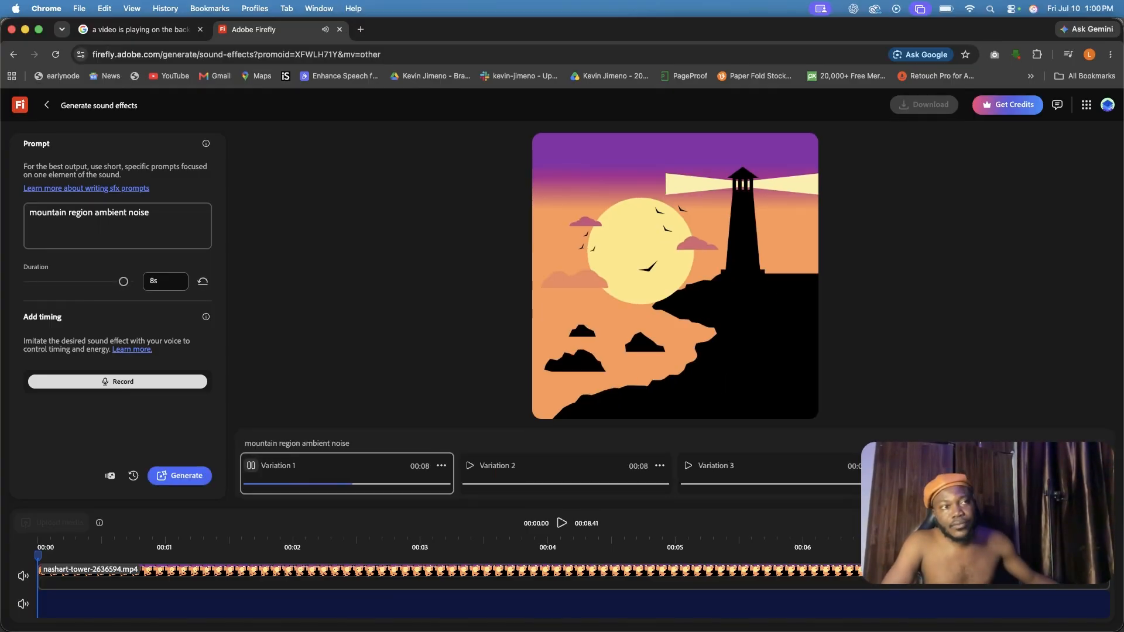
pyautogui.click(470, 465)
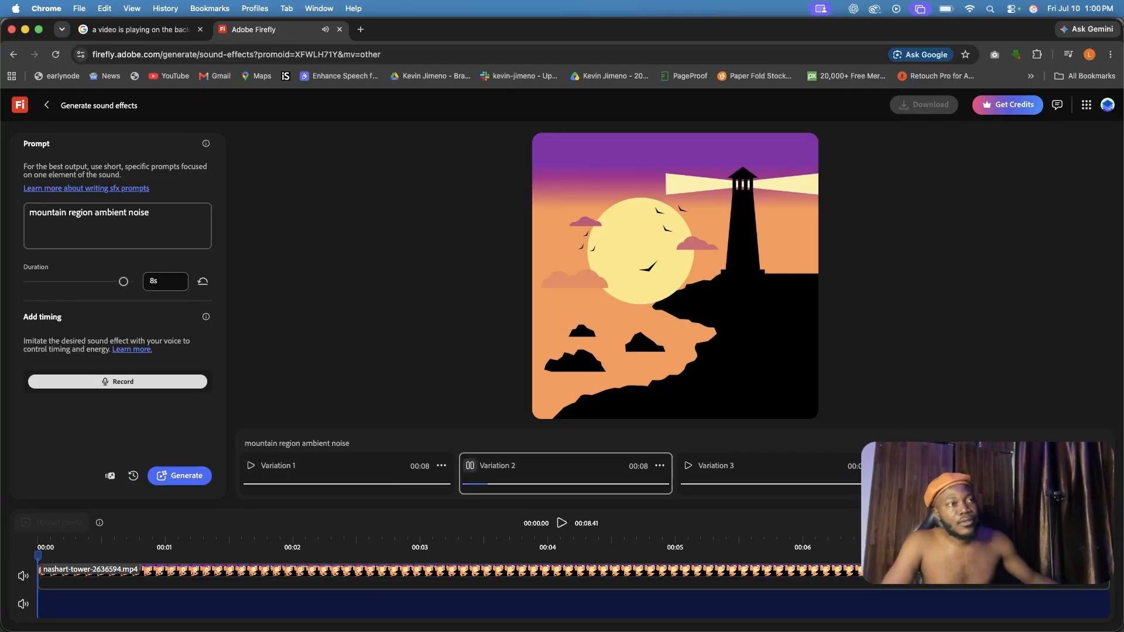
pyautogui.click(689, 465)
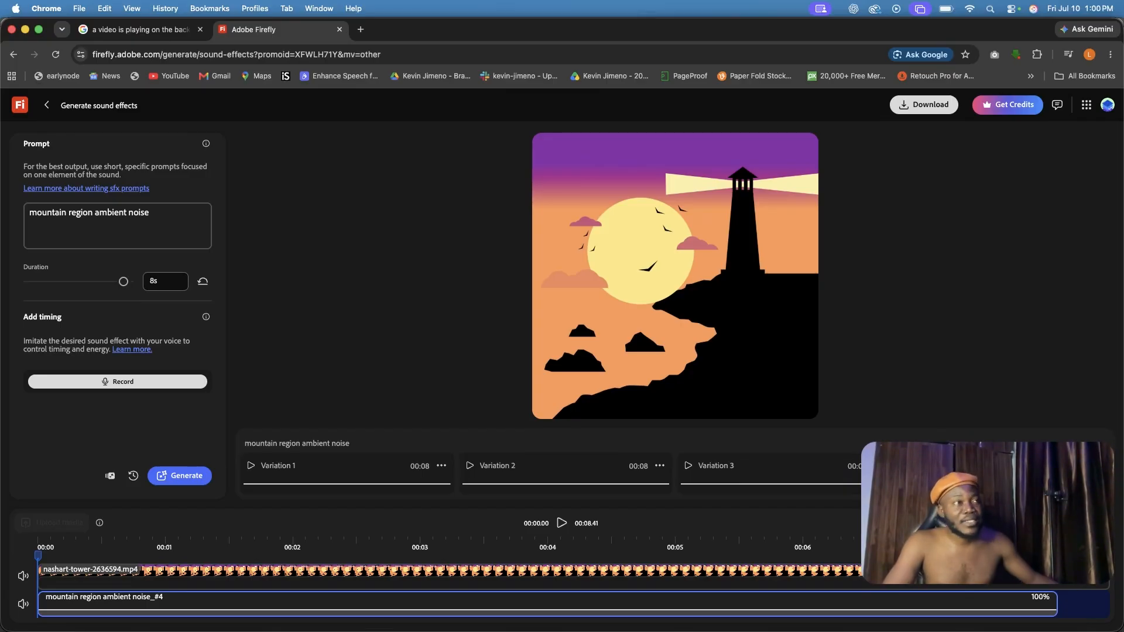
pyautogui.moveTo(638, 548); pyautogui.dragTo(842, 555)
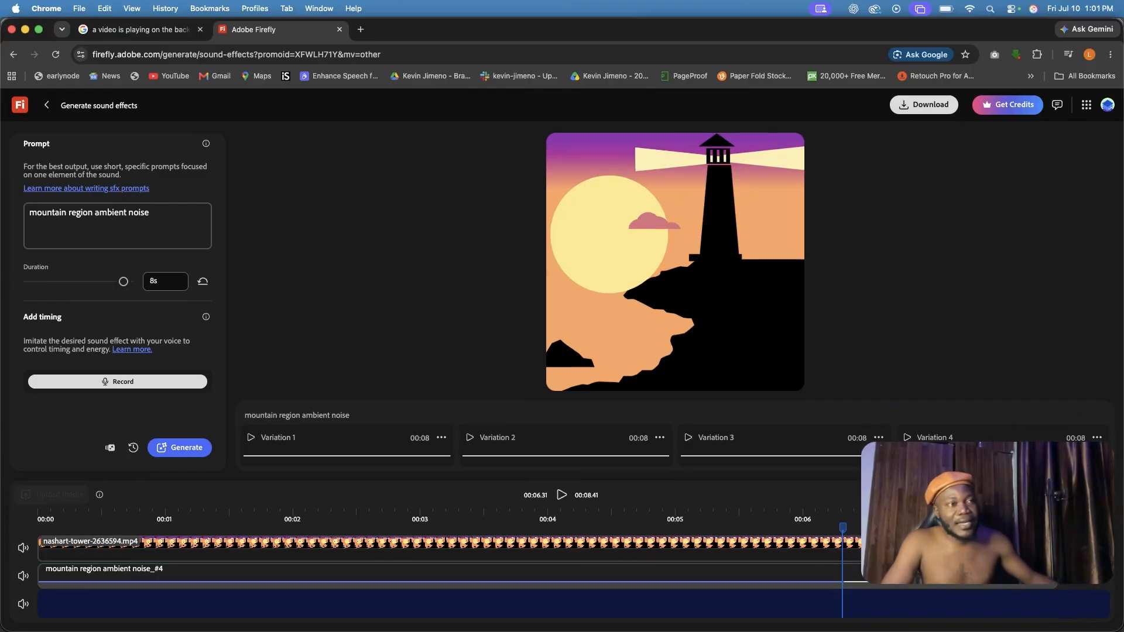
# - Replace the sound effect prompt with "birds chirping" and generate its variations
pyautogui.moveTo(145, 213); pyautogui.dragTo(28, 212)
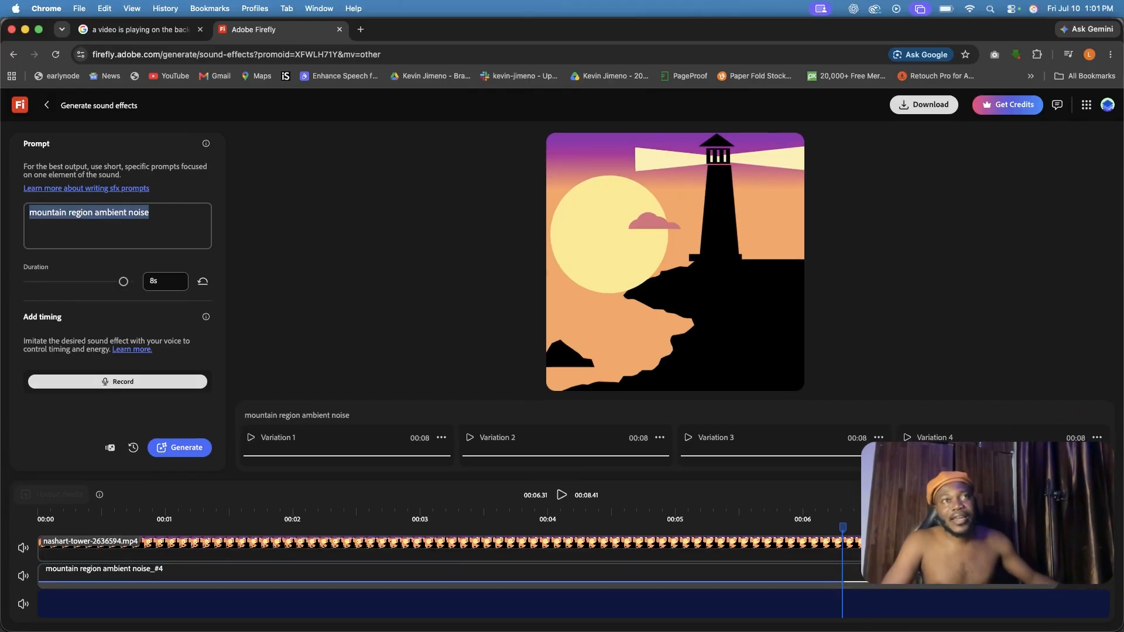
pyautogui.write('bird')
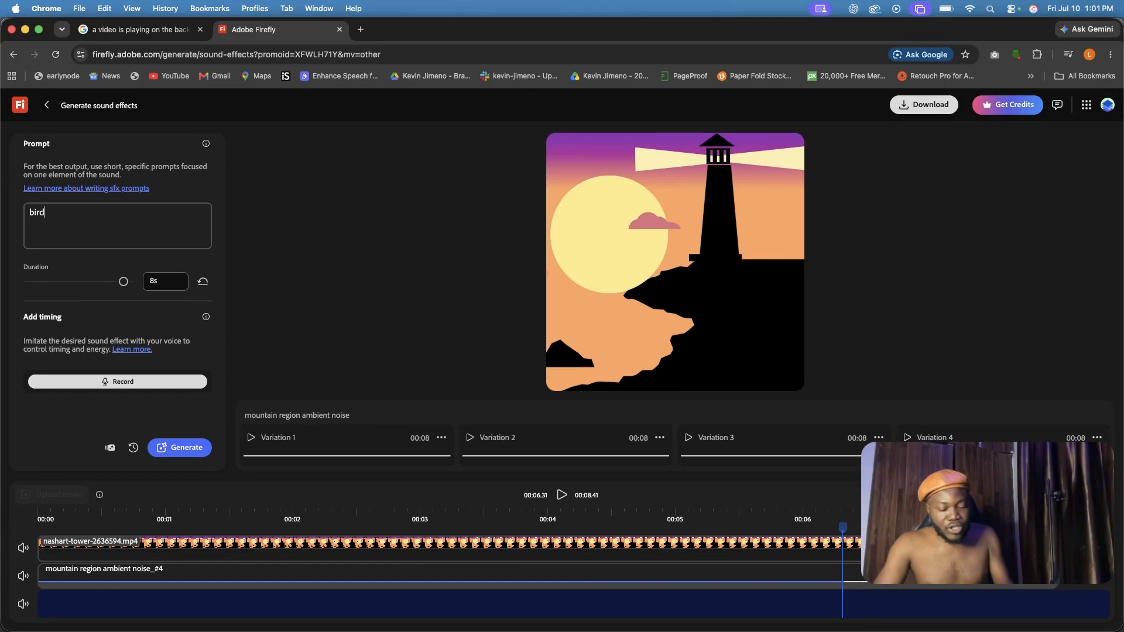
pyautogui.write('s chirping')
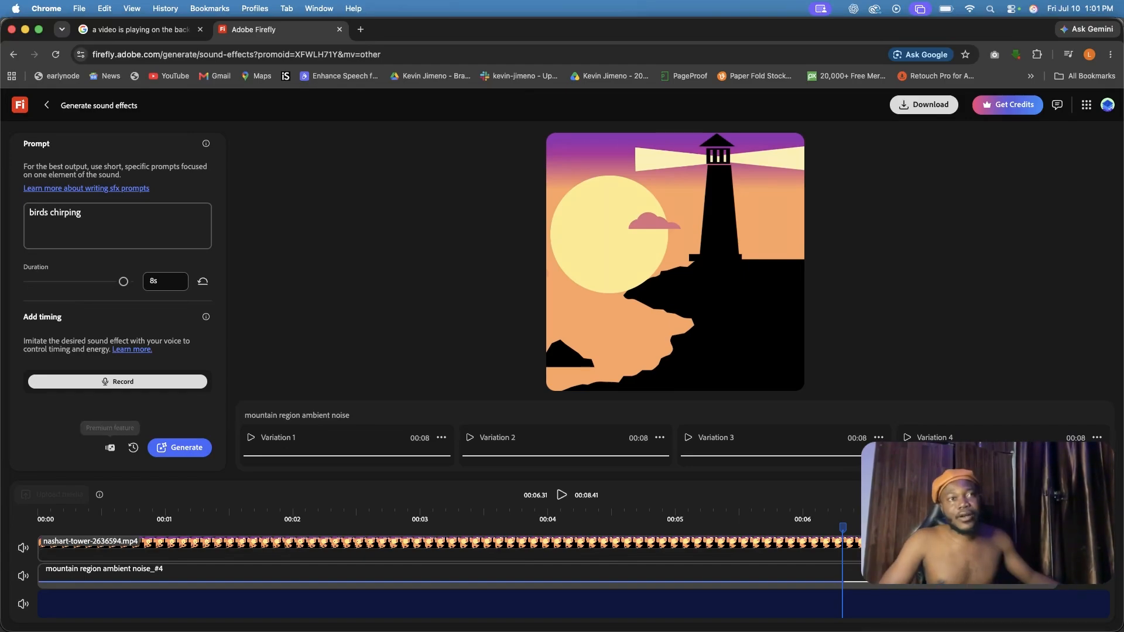
pyautogui.press('Return')
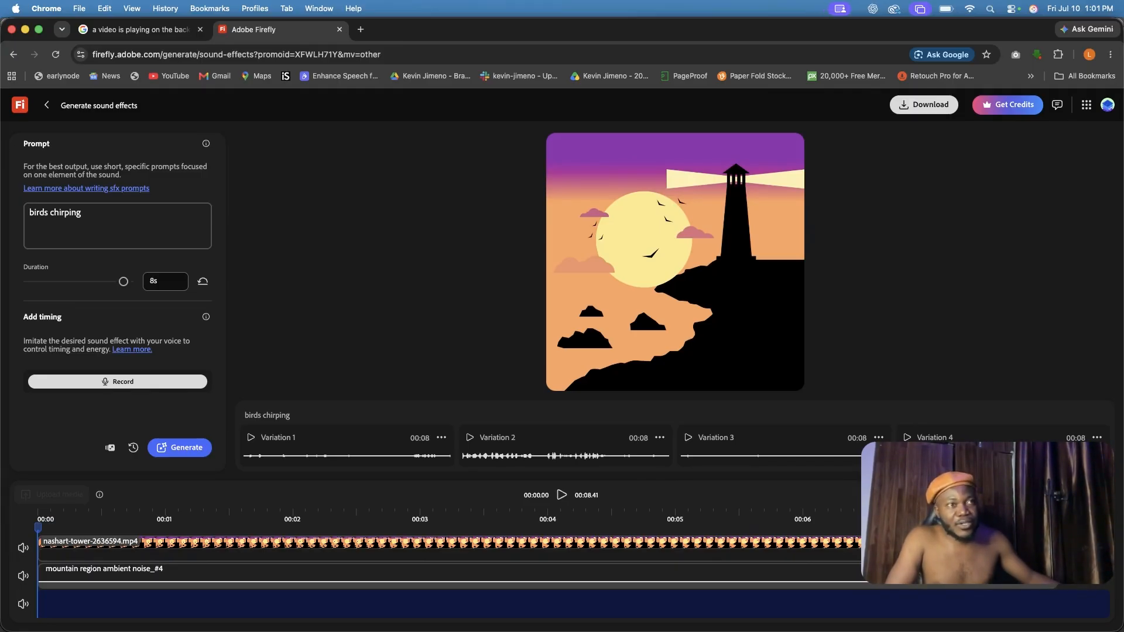
# - Audition the first two birds chirping variations and place variation 2 on the timeline below the mountain ambience
pyautogui.click(346, 445)
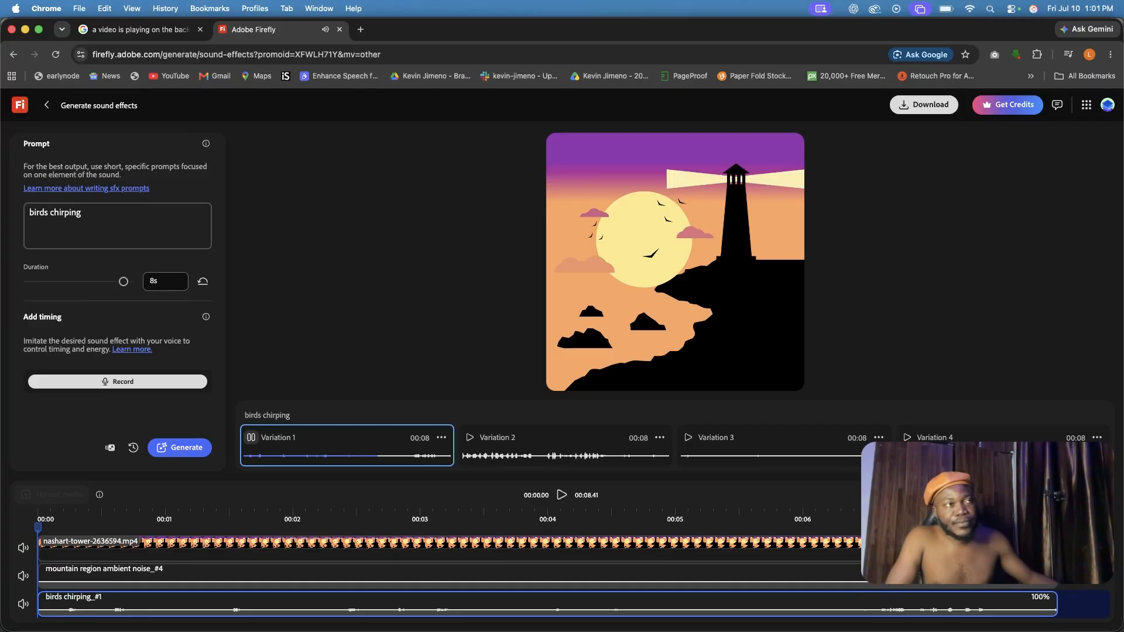
pyautogui.click(566, 445)
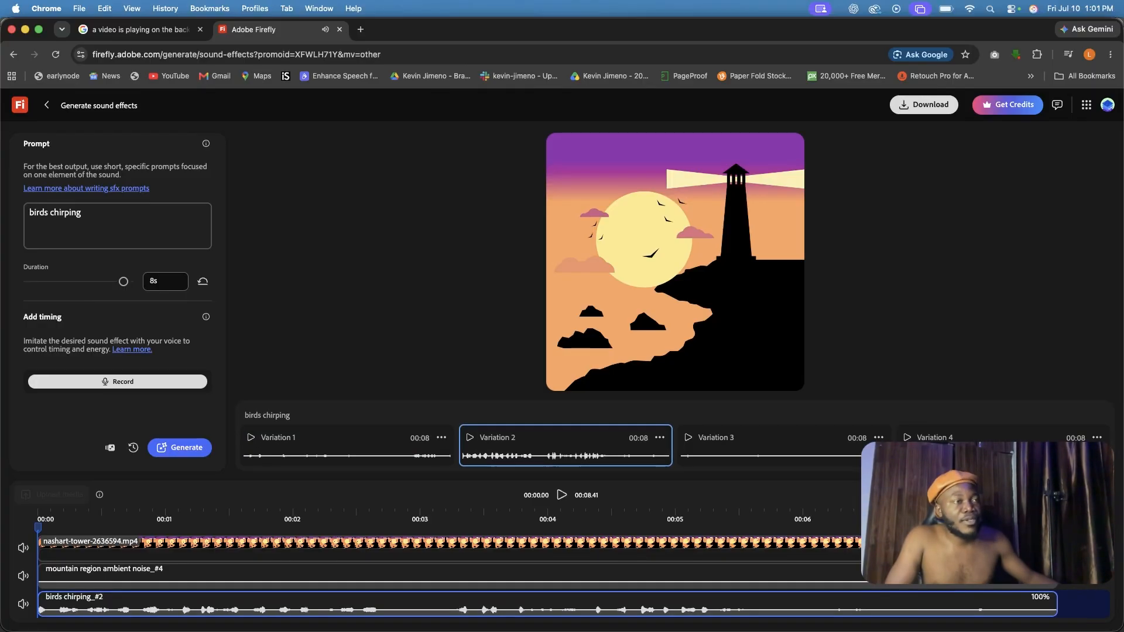
# - Audition birds chirping variations 2 and 3, and switch the birds chirping clip on the timeline to variation 1
pyautogui.click(470, 437)
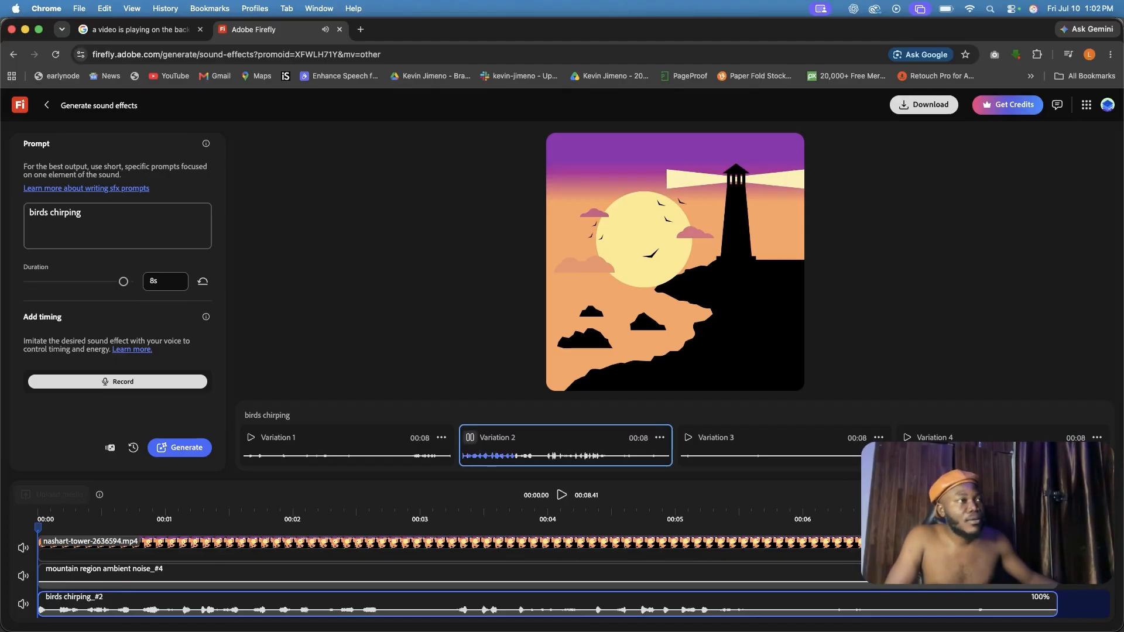
pyautogui.click(469, 437)
pyautogui.click(714, 439)
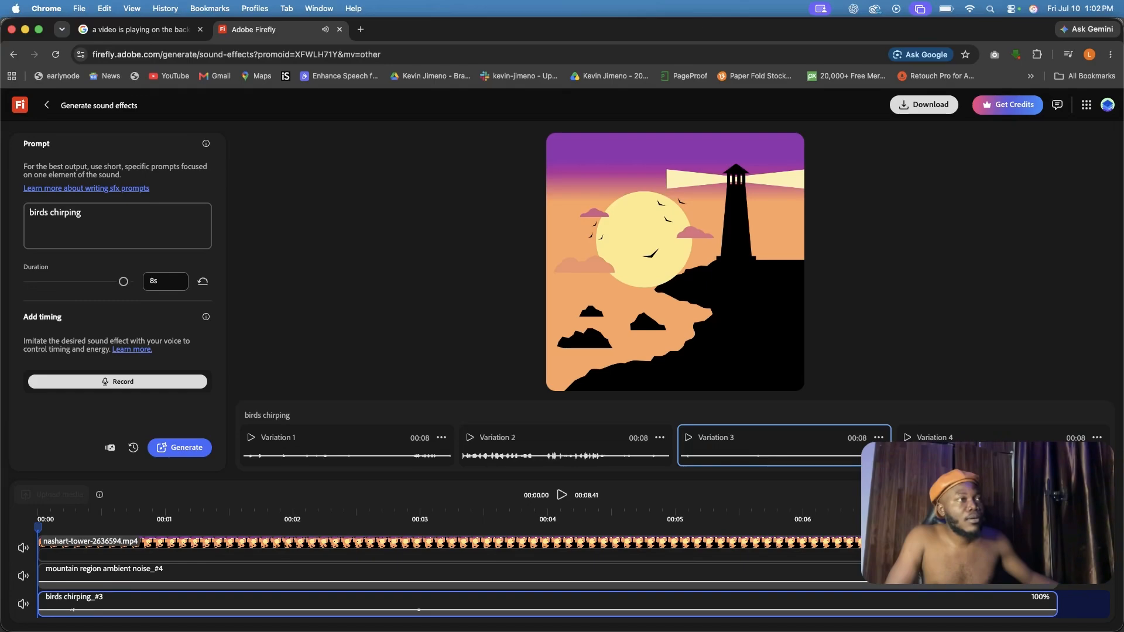
pyautogui.click(688, 437)
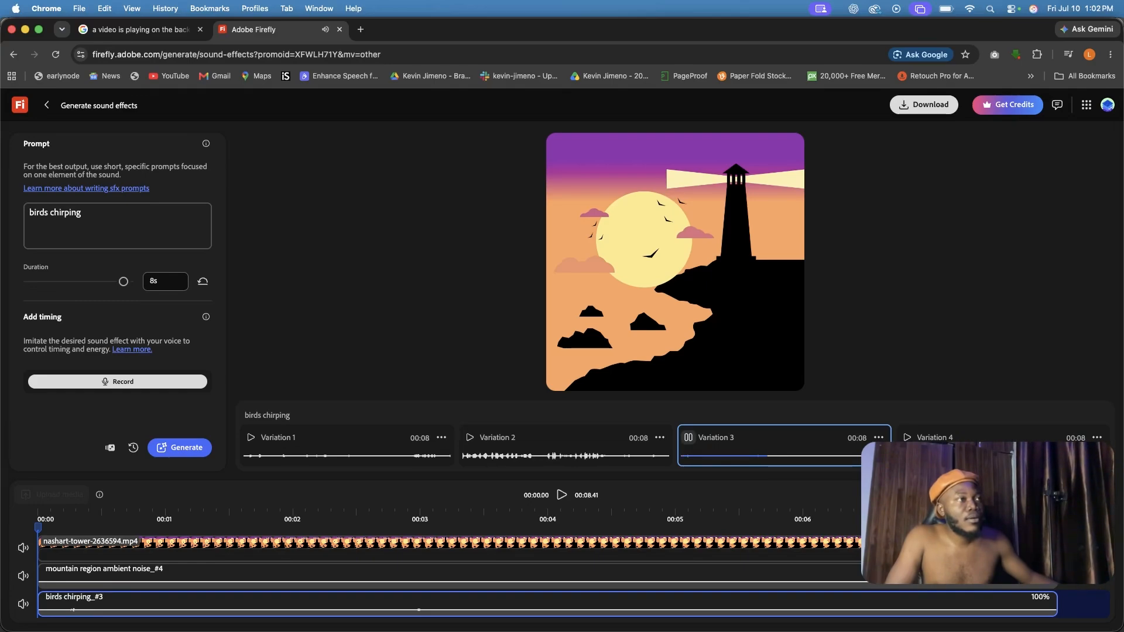
pyautogui.click(688, 437)
pyautogui.click(346, 445)
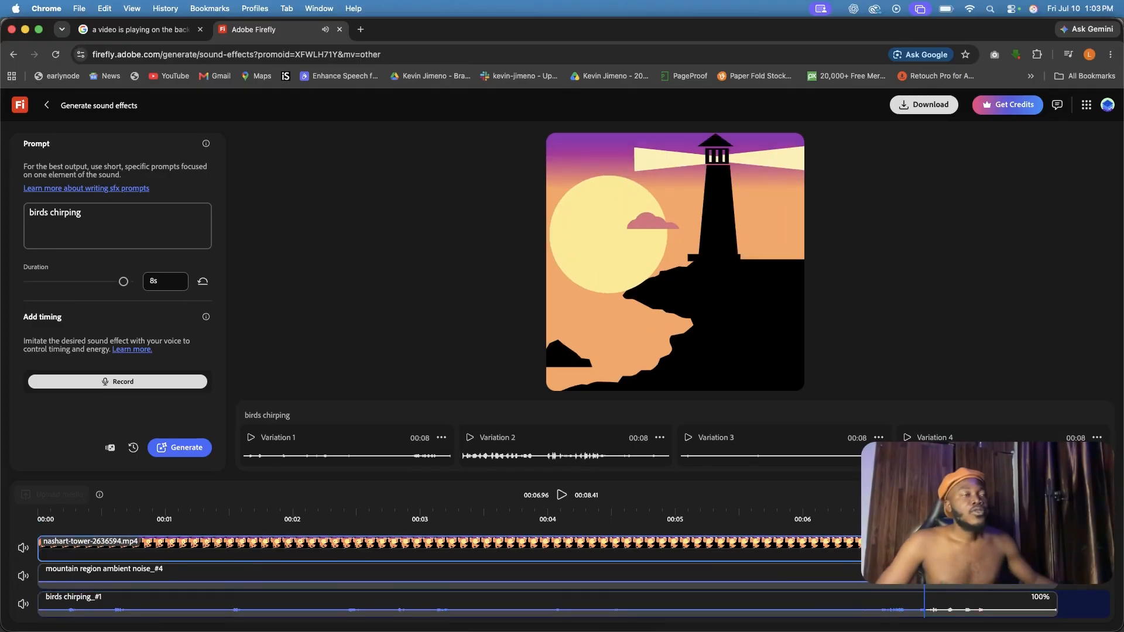
# - Select the birds chirping clip, move the playhead to about 4.25 s, and trim the clip's end to about 4.6 s on the timeline
pyautogui.click(40, 576)
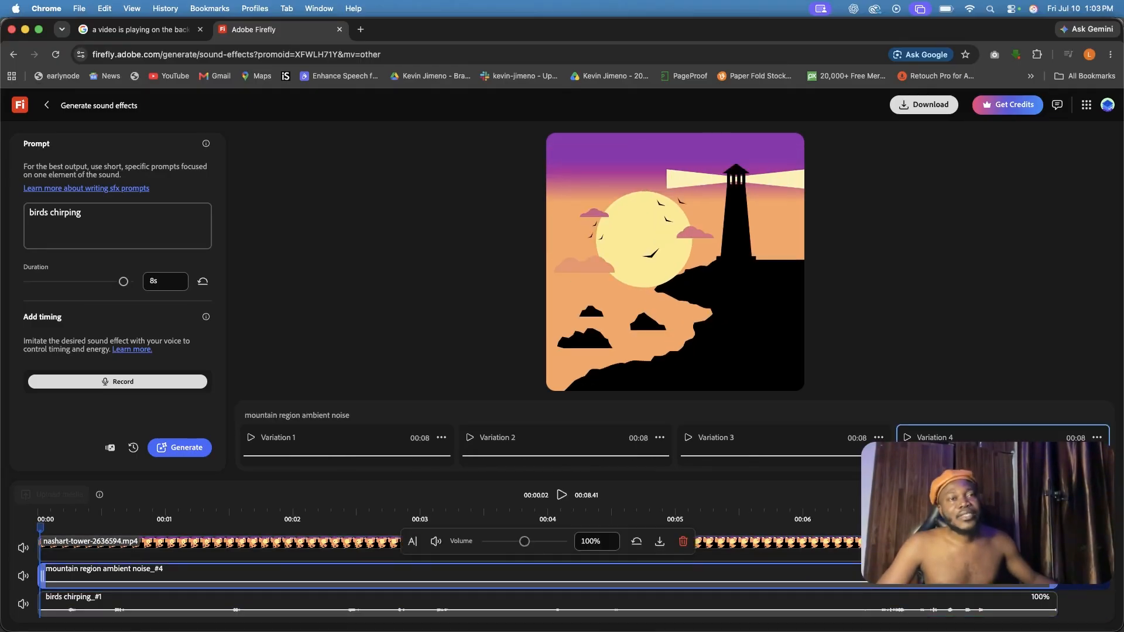
pyautogui.click(73, 603)
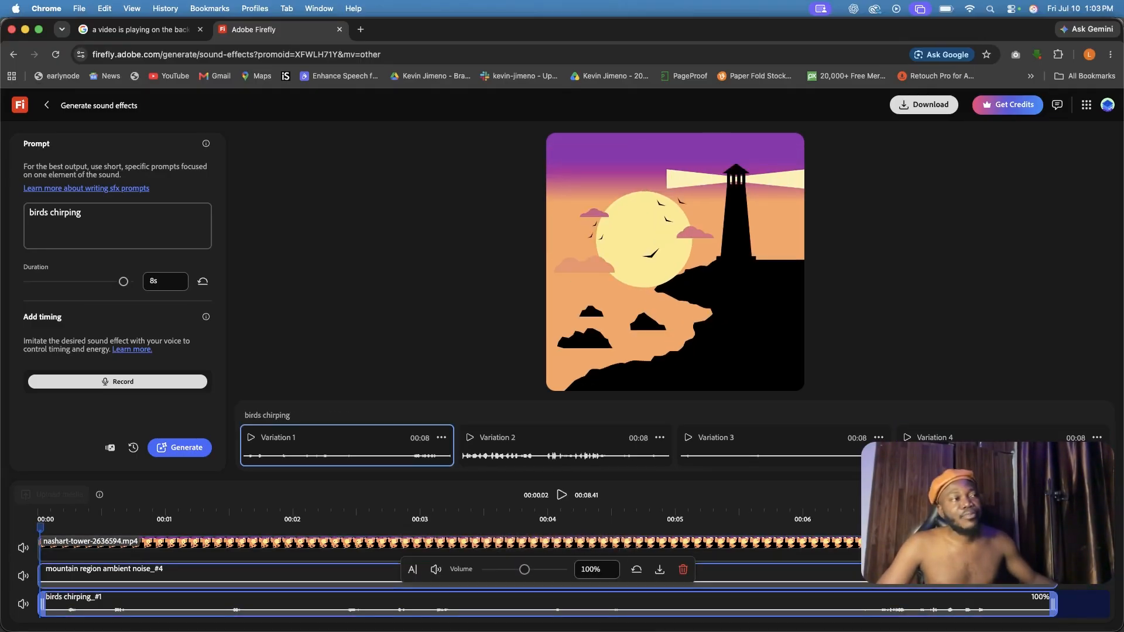
pyautogui.moveTo(711, 527); pyautogui.dragTo(580, 528)
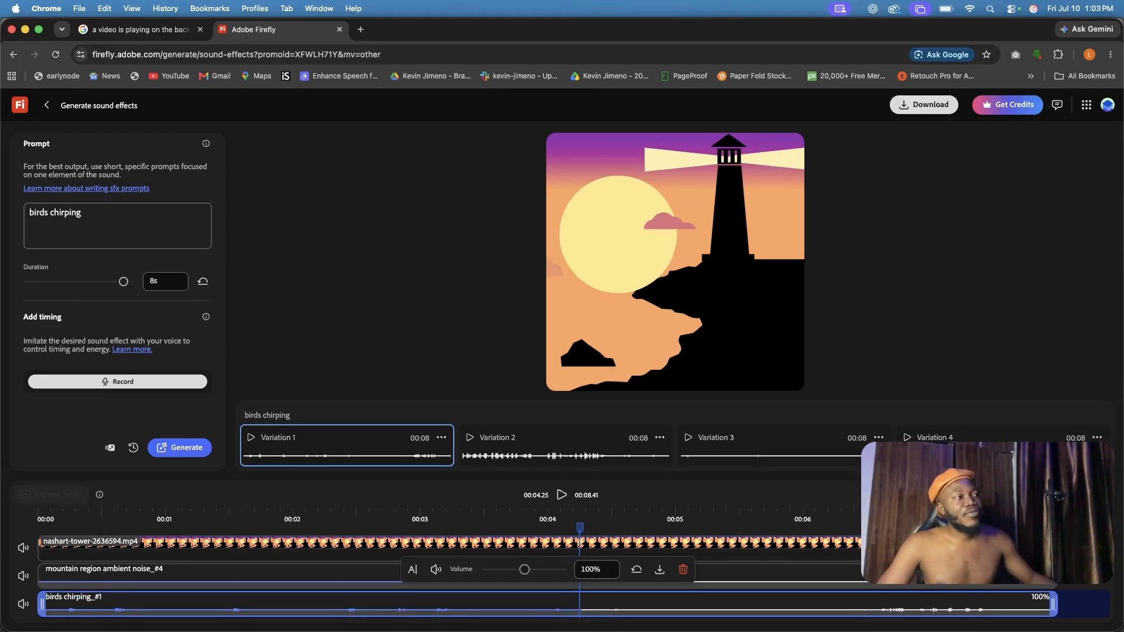
pyautogui.moveTo(1053, 604); pyautogui.dragTo(585, 604)
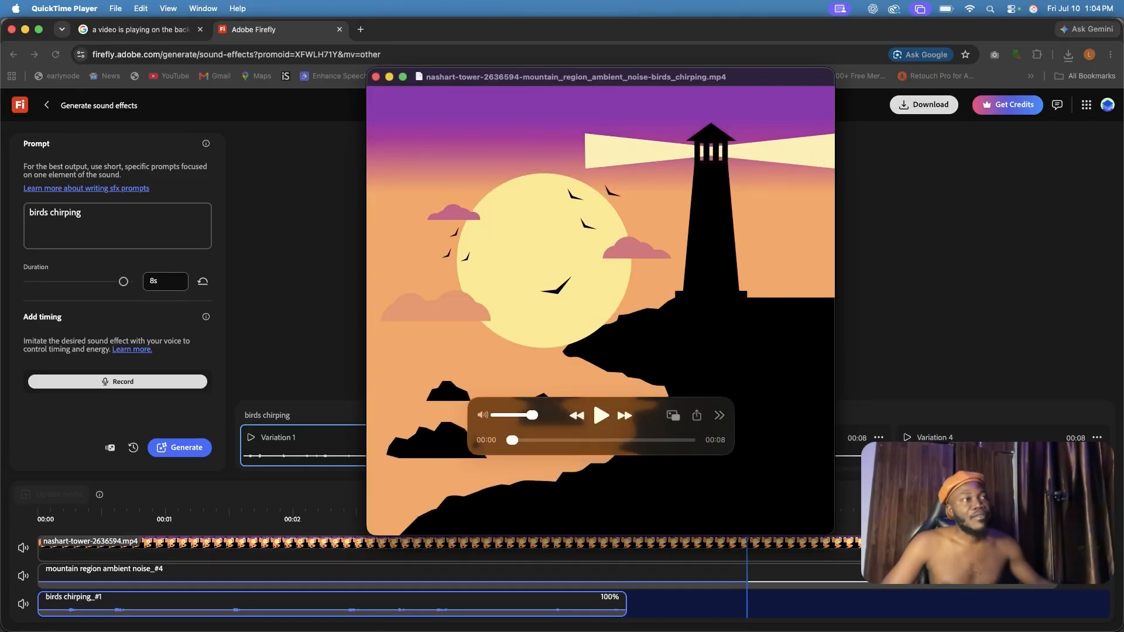
# - Play back the downloaded lighthouse video in QuickTime Player, pause it, and return to Adobe Firefly in Chrome
pyautogui.press('space')
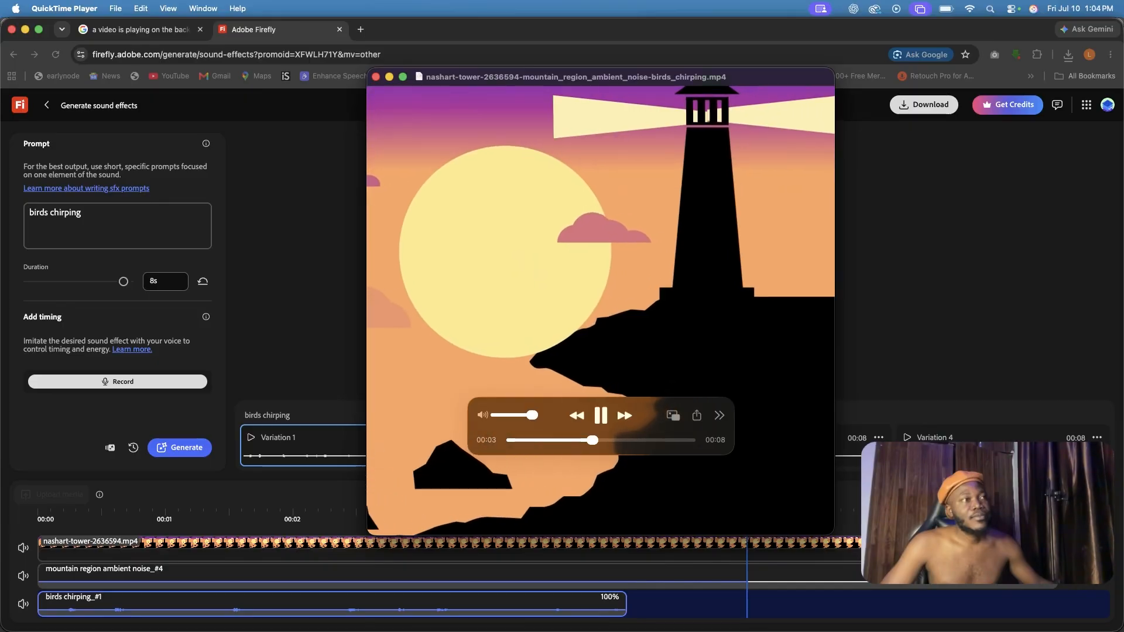
pyautogui.press('space')
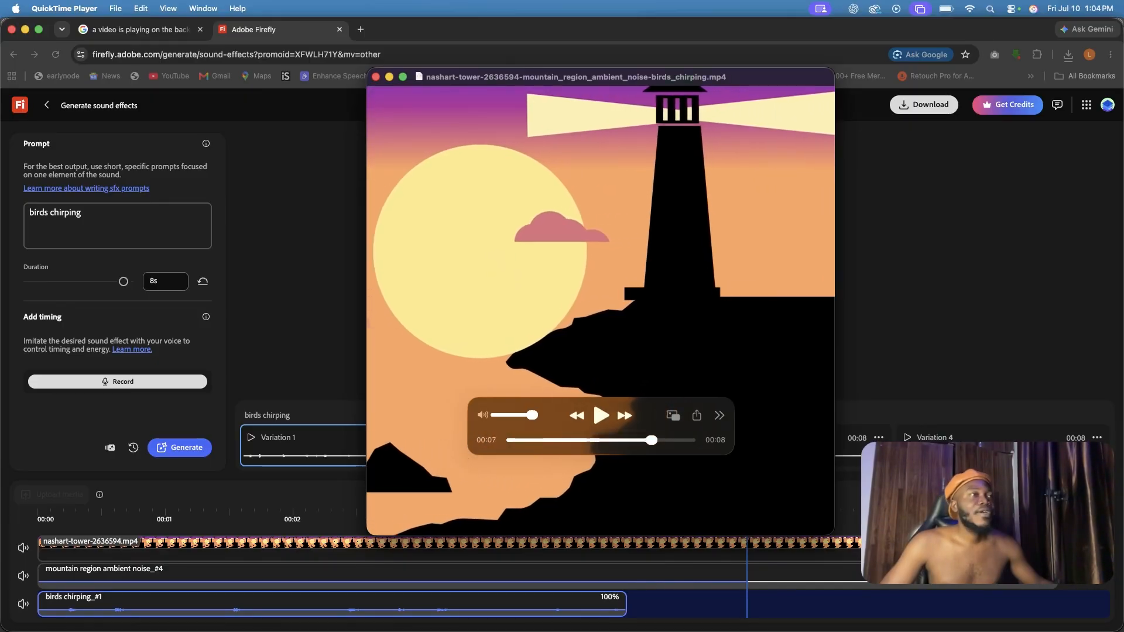
pyautogui.press('super+Tab')
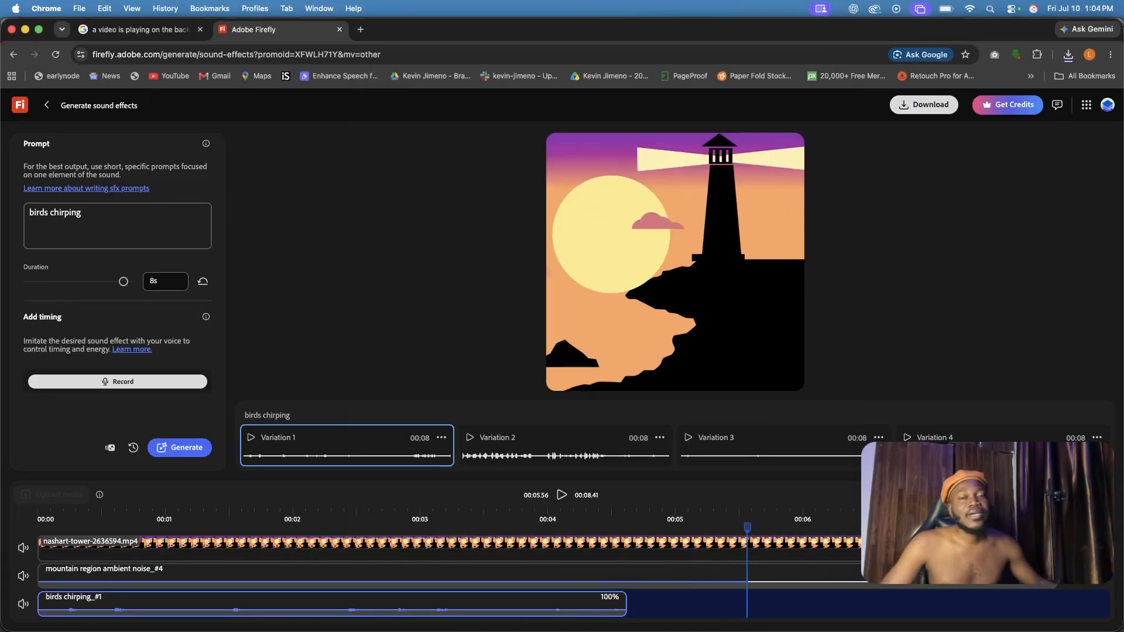